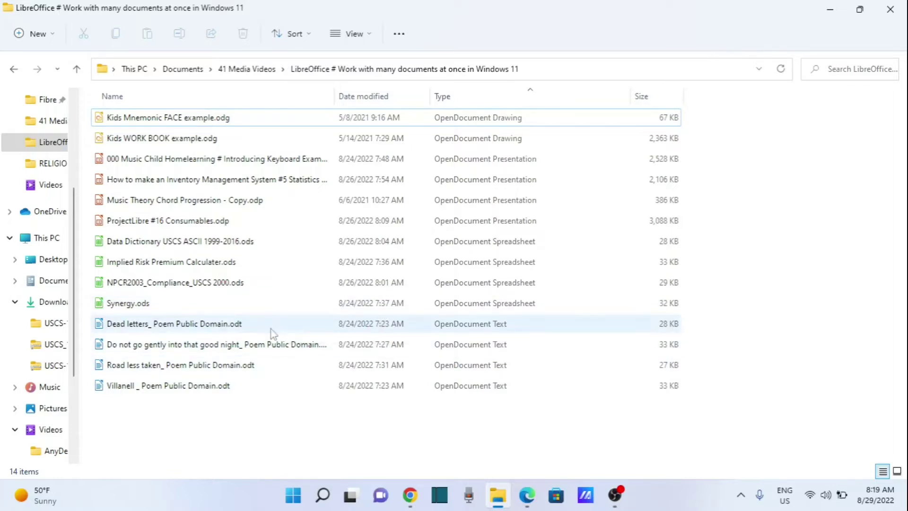
# Step: Select all 14 files from first to last, skip Sticky Keys, and open them together
pyautogui.click(288, 124)
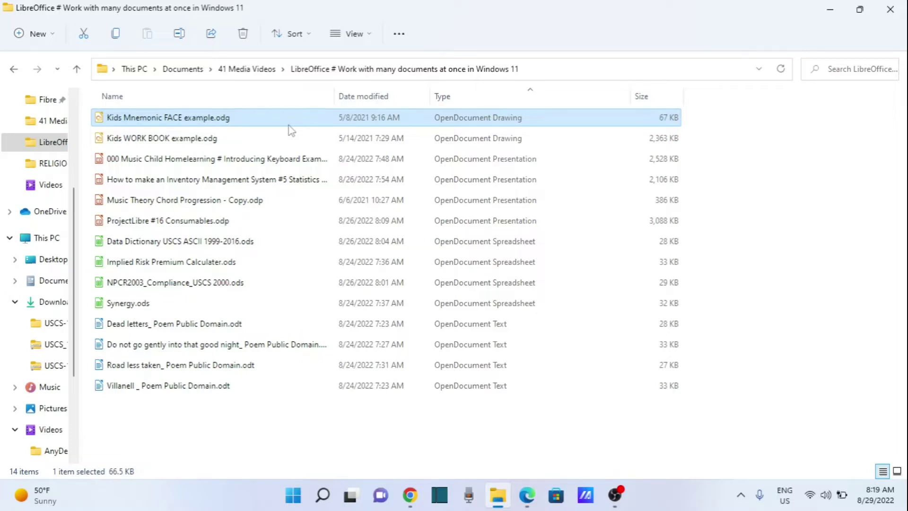
pyautogui.keyDown('ctrl'); pyautogui.click(279, 116); pyautogui.keyUp('ctrl')
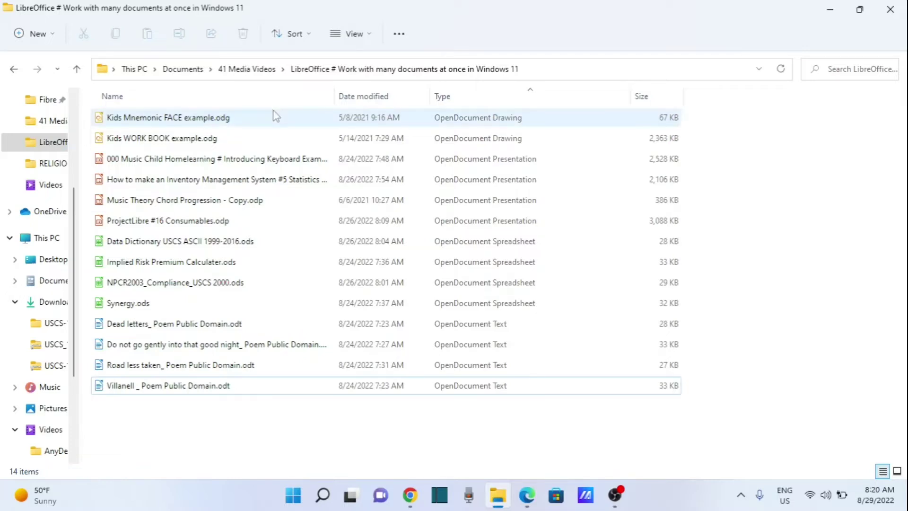
pyautogui.click(251, 124)
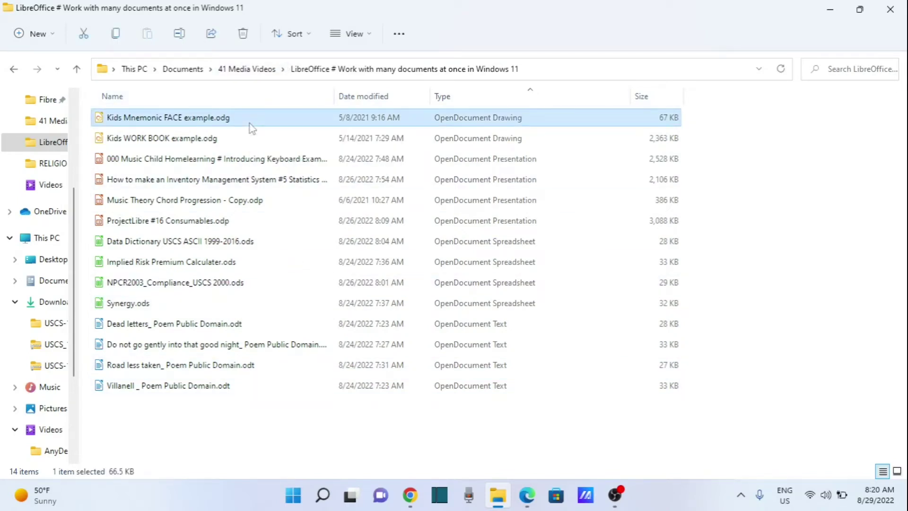
pyautogui.keyDown('shift'); pyautogui.click(256, 387); pyautogui.keyUp('shift')
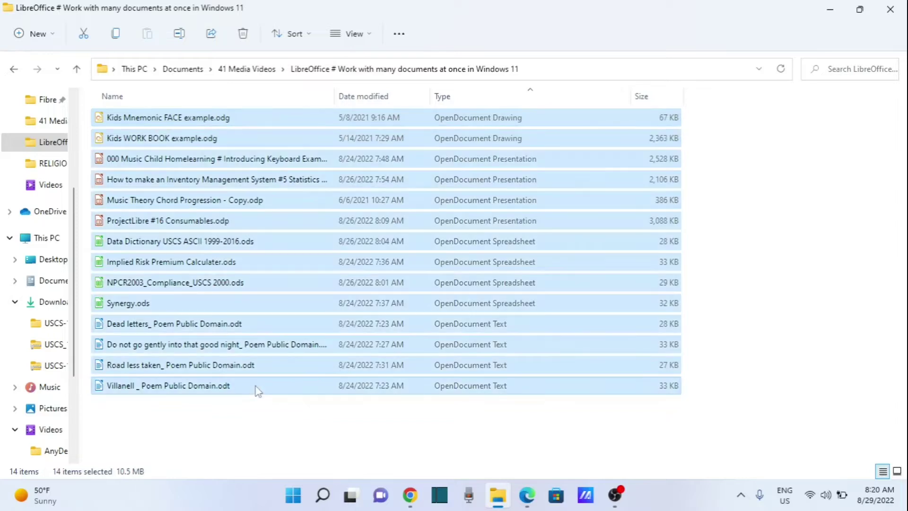
pyautogui.press('shift')
pyautogui.press('shift')
pyautogui.press('shift')
pyautogui.press('shift')
pyautogui.press('shift')
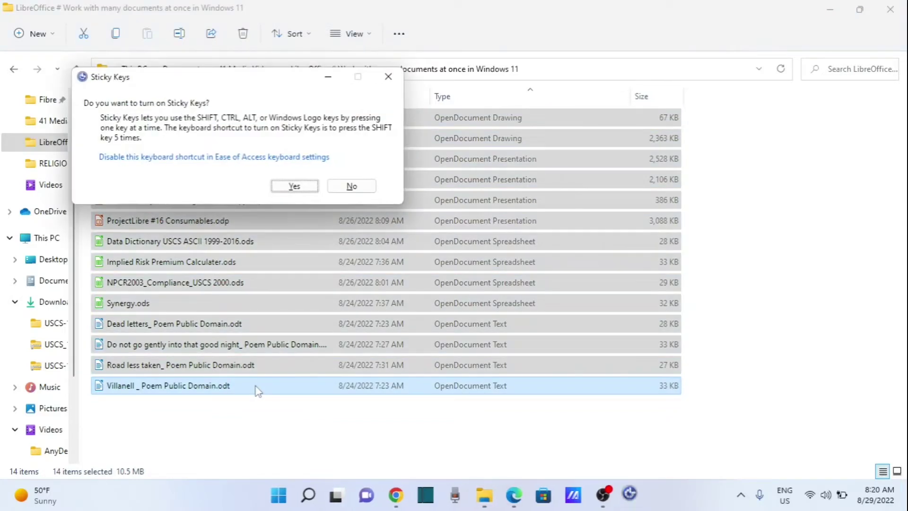
pyautogui.click(358, 192)
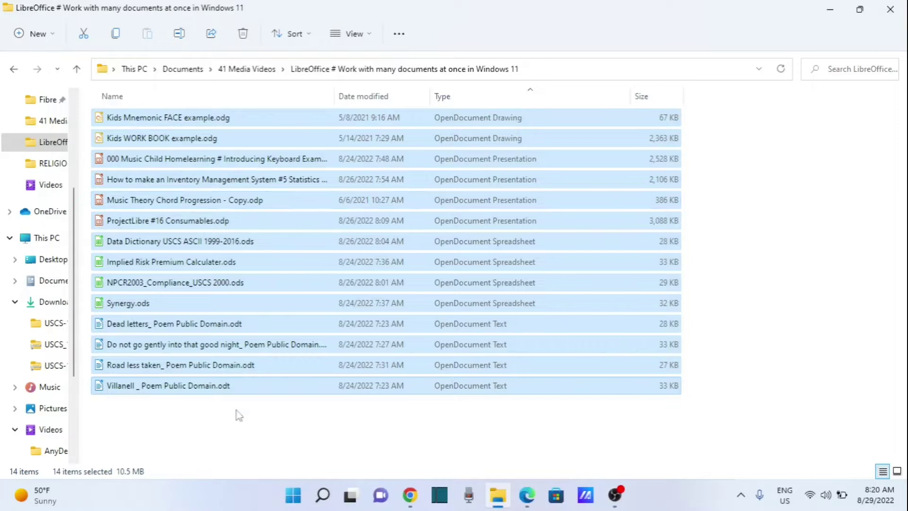
pyautogui.rightClick(308, 271)
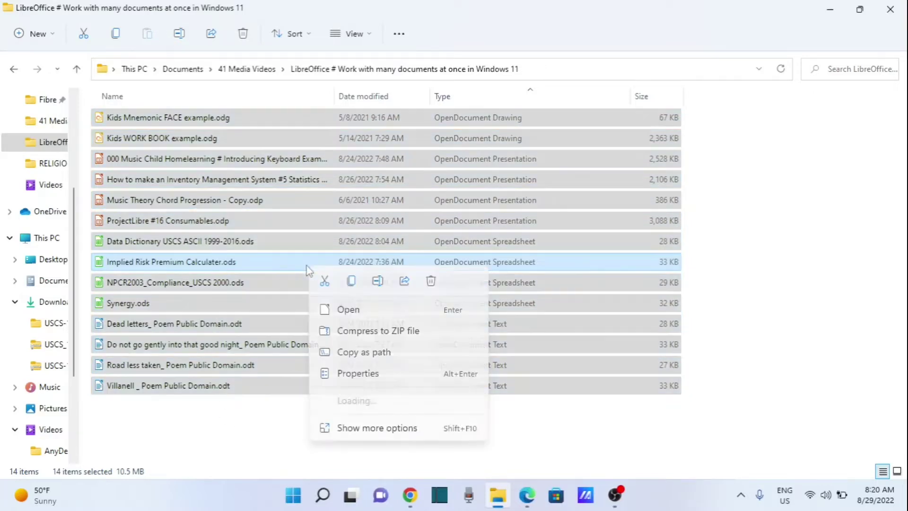
pyautogui.click(372, 310)
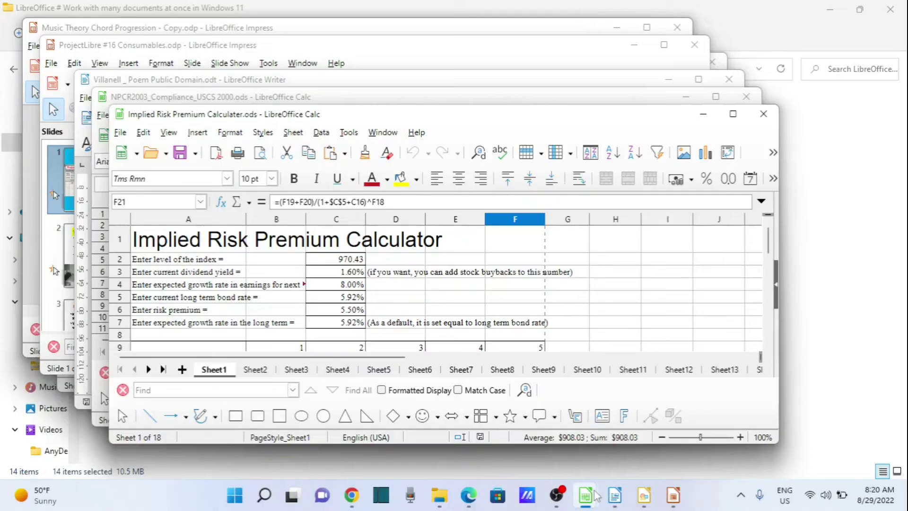
# Step: Wait until Implied Risk Premium Calculater.ods finishes loading in Calc, showing Sheet1 of 18
pyautogui.moveTo(595, 496)
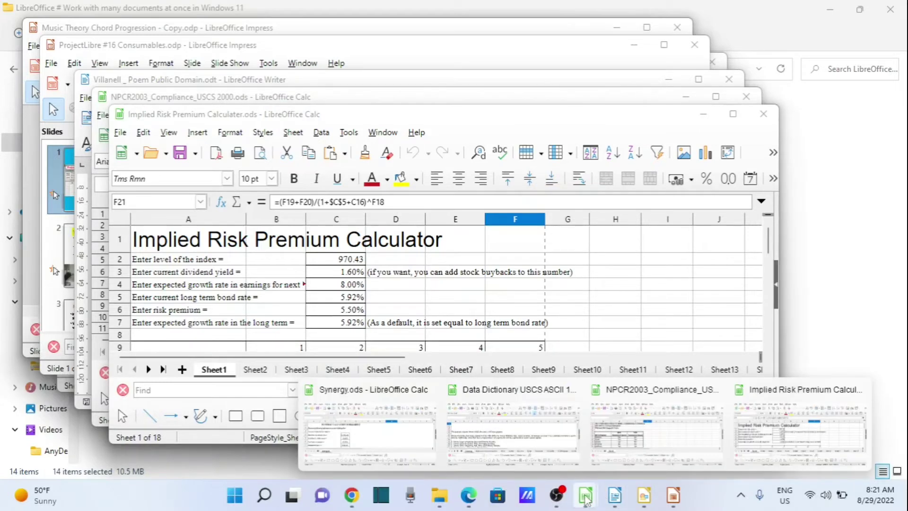
# Step: Maximize the Implied Risk Premium Calculator window, then bring up and maximize Synergy.ods
pyautogui.click(735, 117)
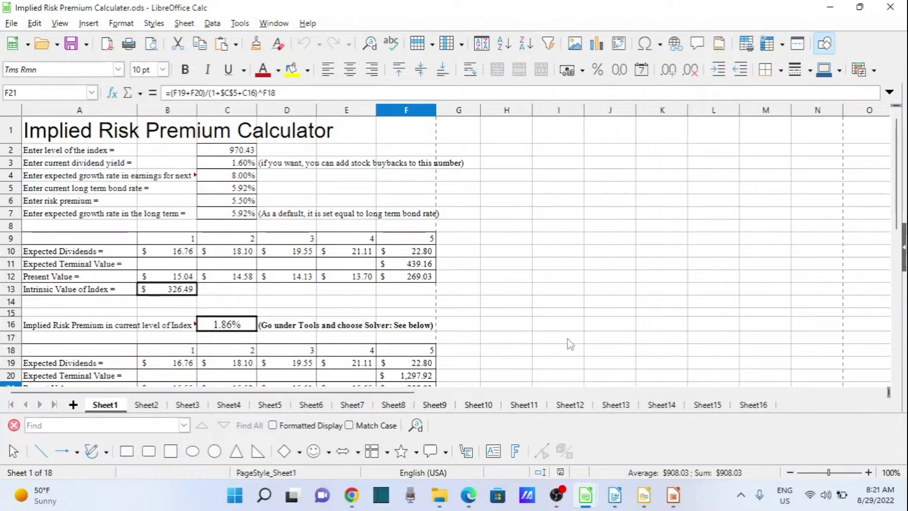
pyautogui.moveTo(583, 505)
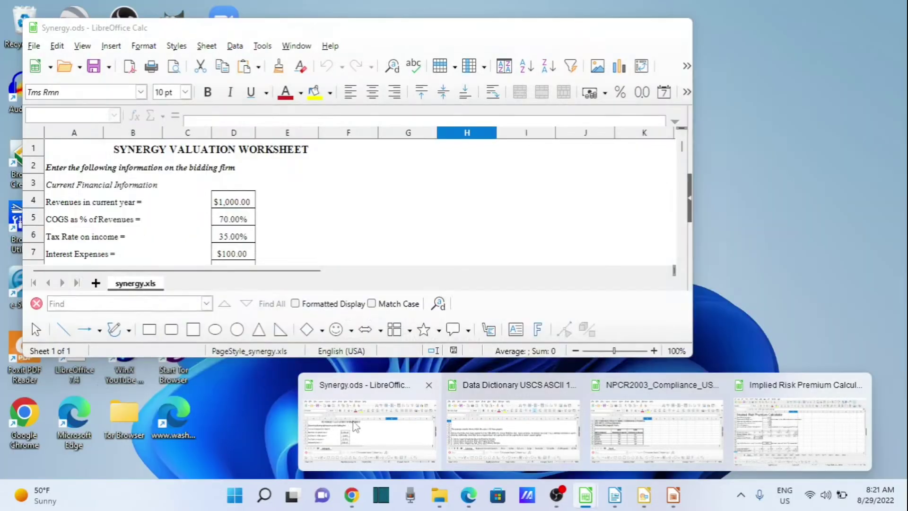
pyautogui.moveTo(455, 427)
pyautogui.click(392, 408)
pyautogui.click(646, 28)
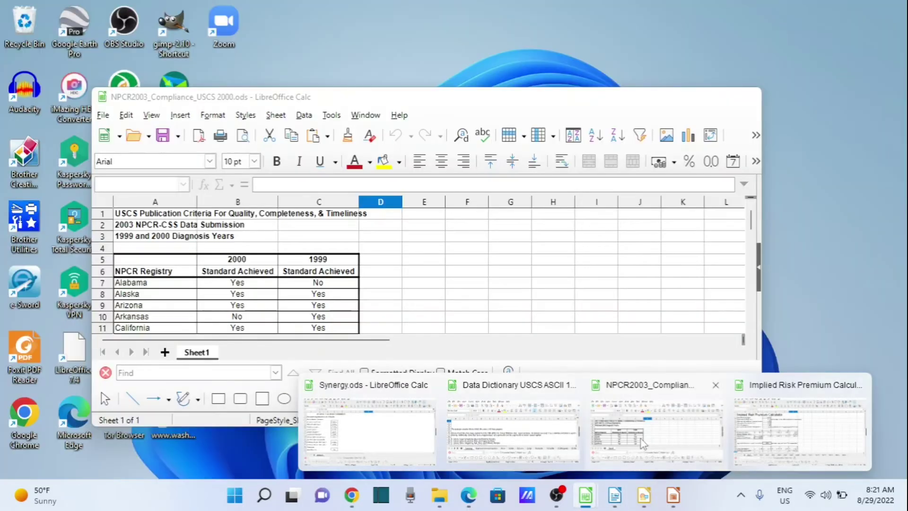
# Step: Maximize NPCR2003_Compliance_USCS 2000.ods, then return to the Implied Risk Premium Calculator
pyautogui.click(642, 444)
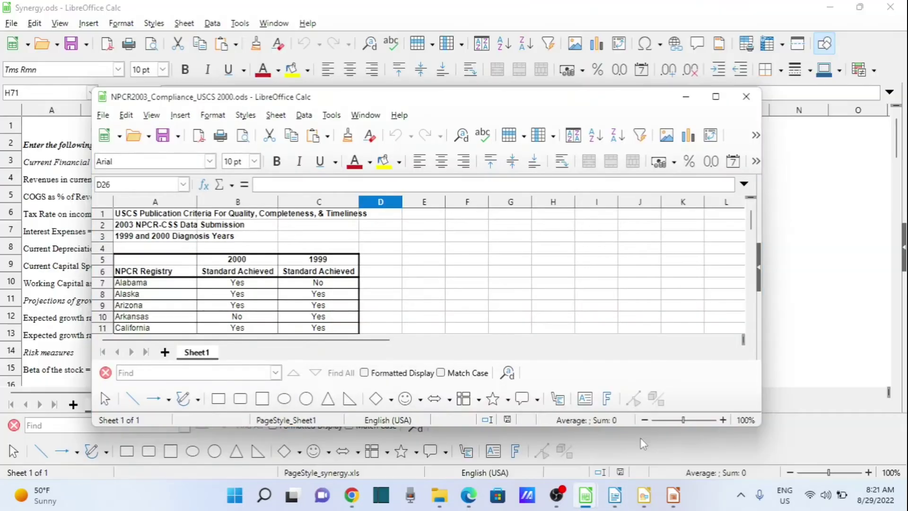
pyautogui.click(715, 96)
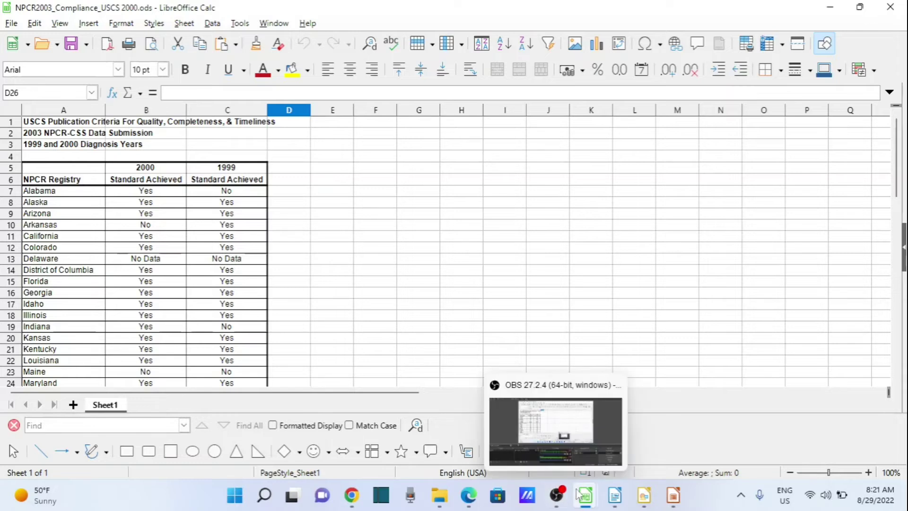
pyautogui.moveTo(585, 495)
pyautogui.click(763, 444)
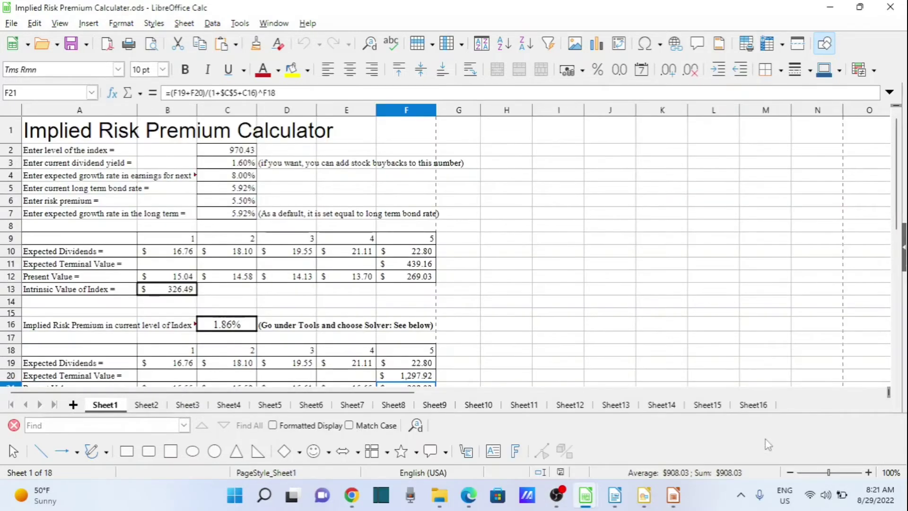
# Step: Give cell C2 (index level 970.43) a yellow background and copy it
pyautogui.click(225, 156)
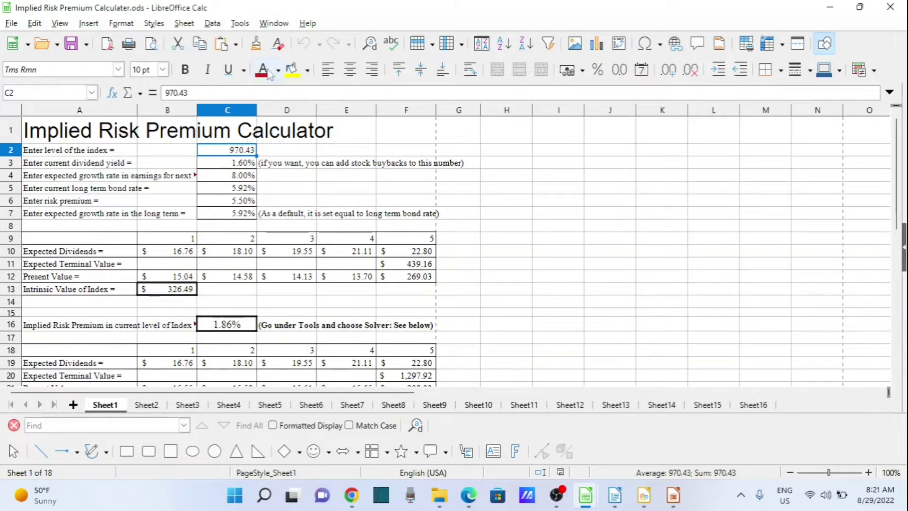
pyautogui.click(287, 72)
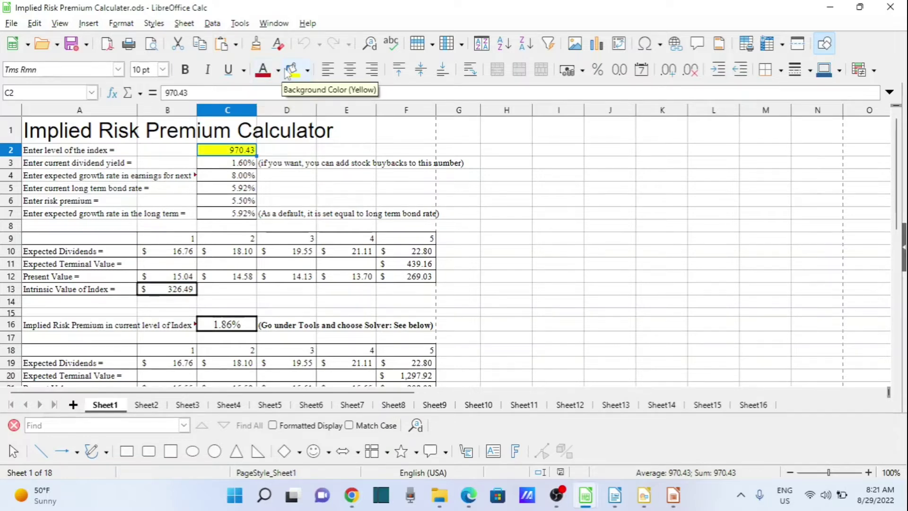
pyautogui.hotkey('ctrl', 'c')
# Step: Paste the copied 970.43 into cell F4 of Synergy.ods
pyautogui.moveTo(578, 503)
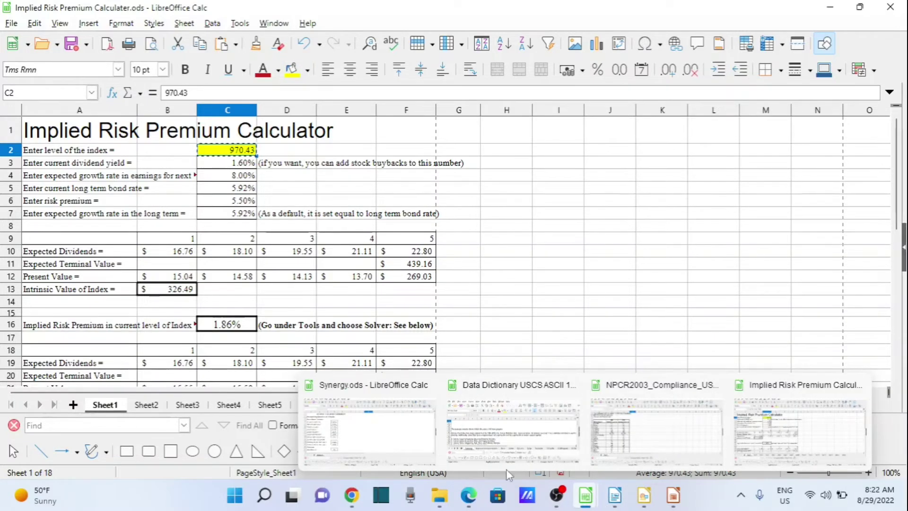
pyautogui.click(374, 428)
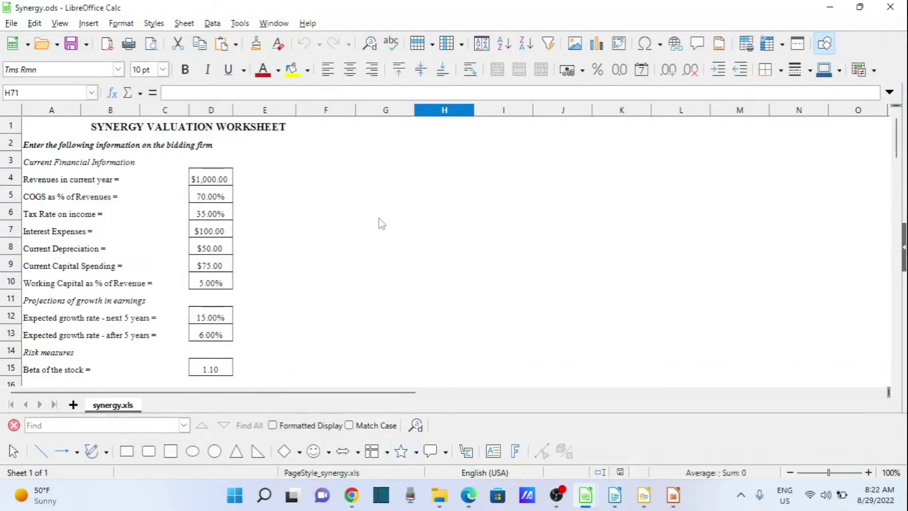
pyautogui.click(317, 183)
pyautogui.hotkey('ctrl', 'v')
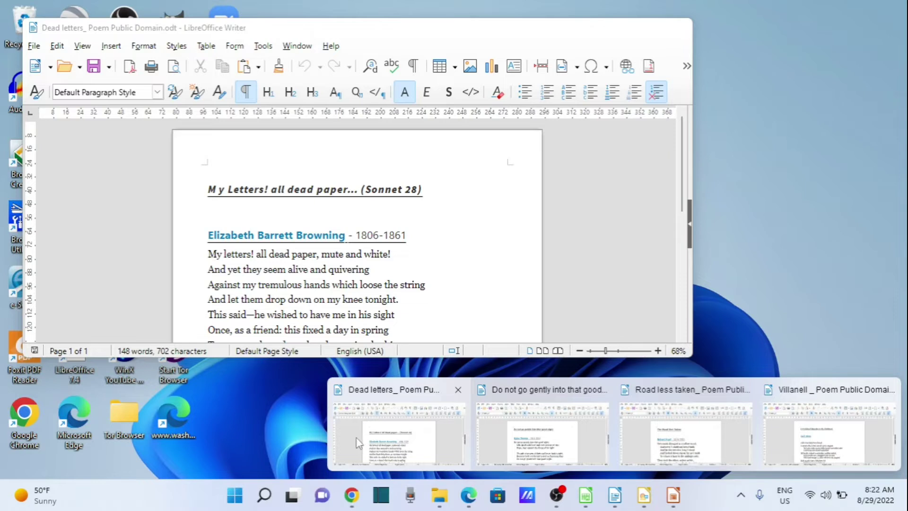
# Step: Copy the opening 'My letters!' lines of Dead letters and insert them above the first stanza of The Road Not Taken
pyautogui.click(373, 432)
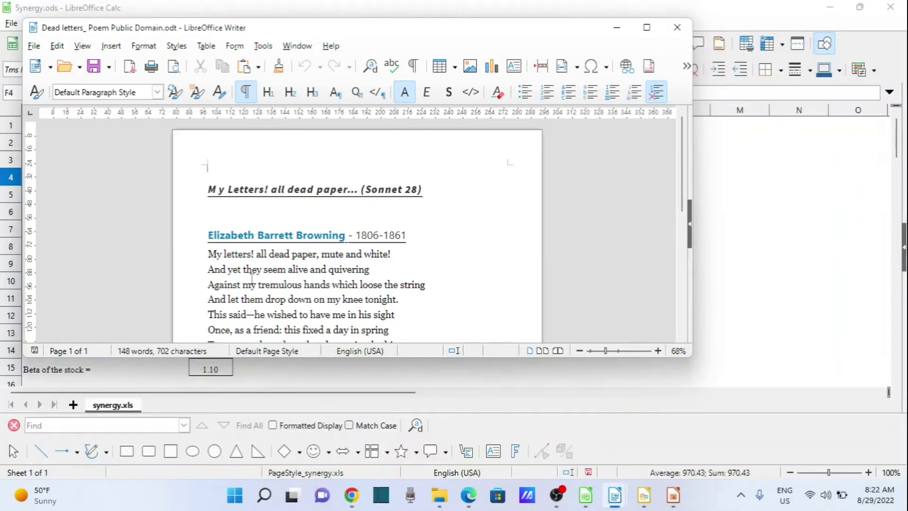
pyautogui.moveTo(207, 250); pyautogui.dragTo(251, 282)
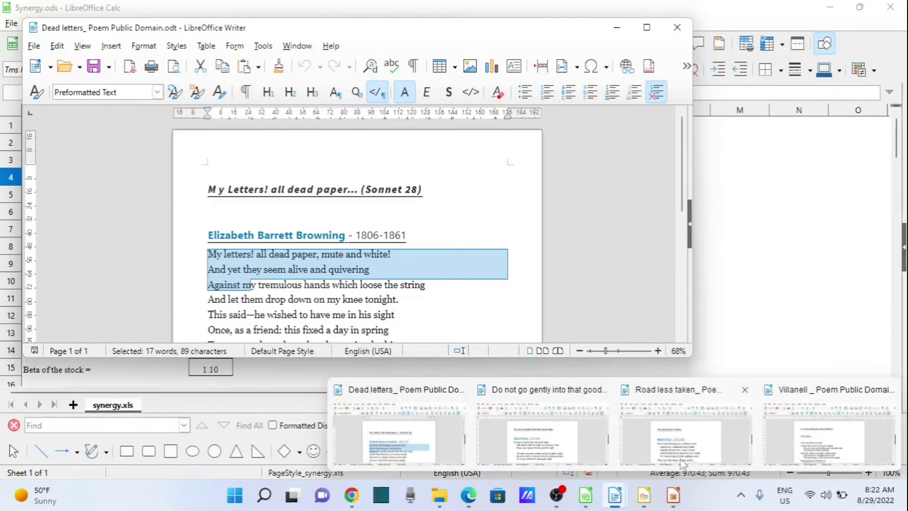
pyautogui.moveTo(686, 458)
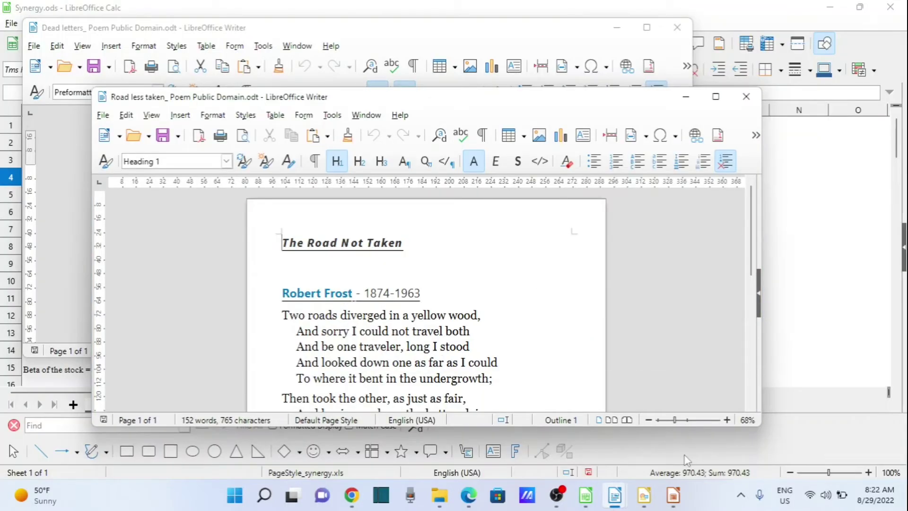
pyautogui.click(715, 98)
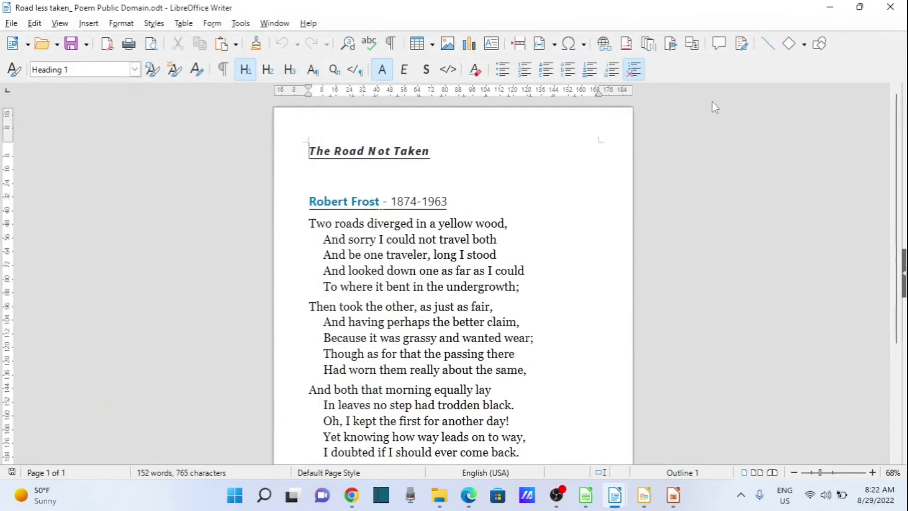
pyautogui.click(315, 201)
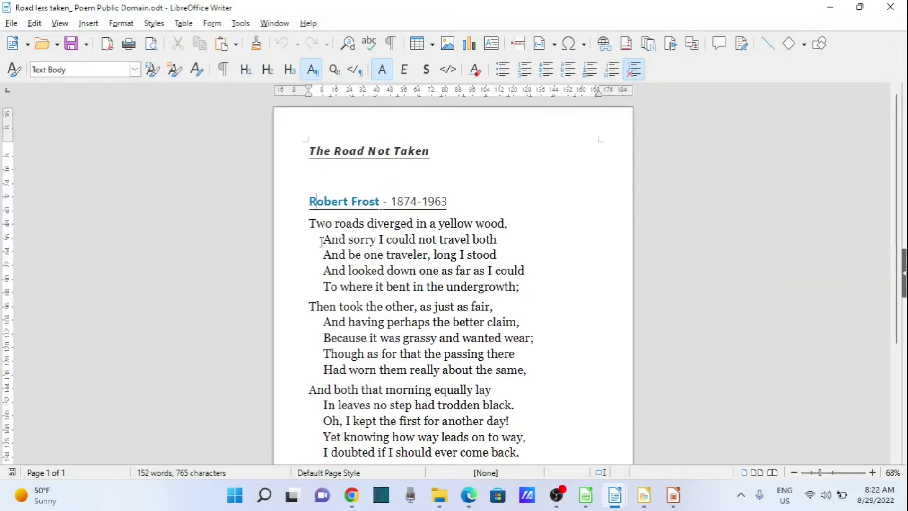
pyautogui.click(310, 224)
pyautogui.write('My letters! all dead paper, mute and white! And yet they seem alive and quivering Against m')
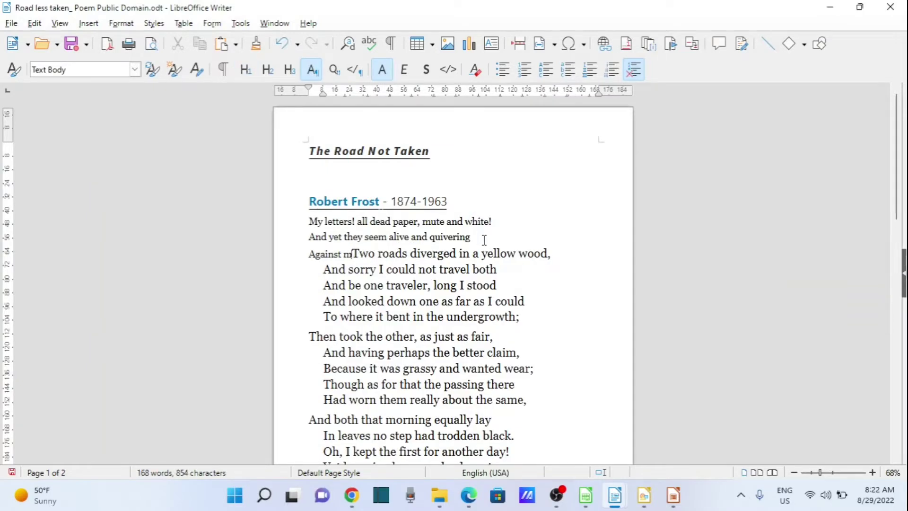
pyautogui.press('Return')
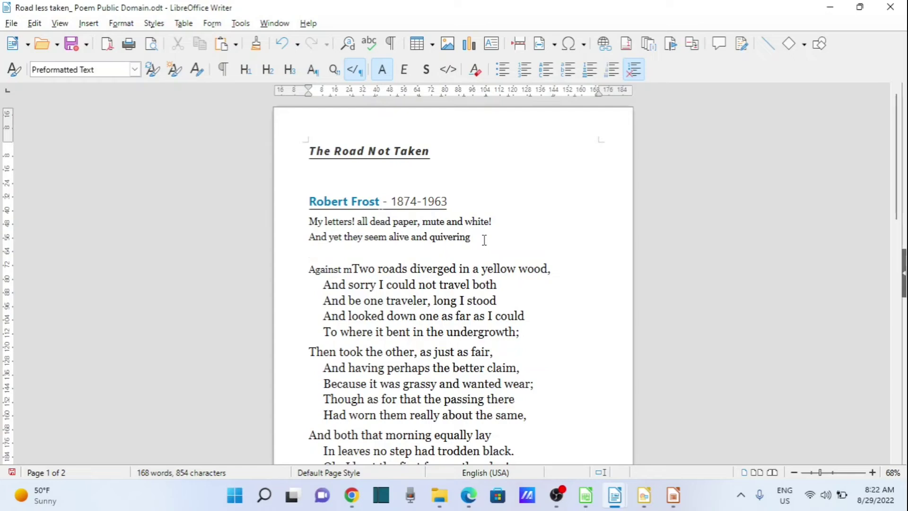
# Step: Bring the Kids WORK BOOK example.odg drawing to the front
pyautogui.moveTo(651, 503)
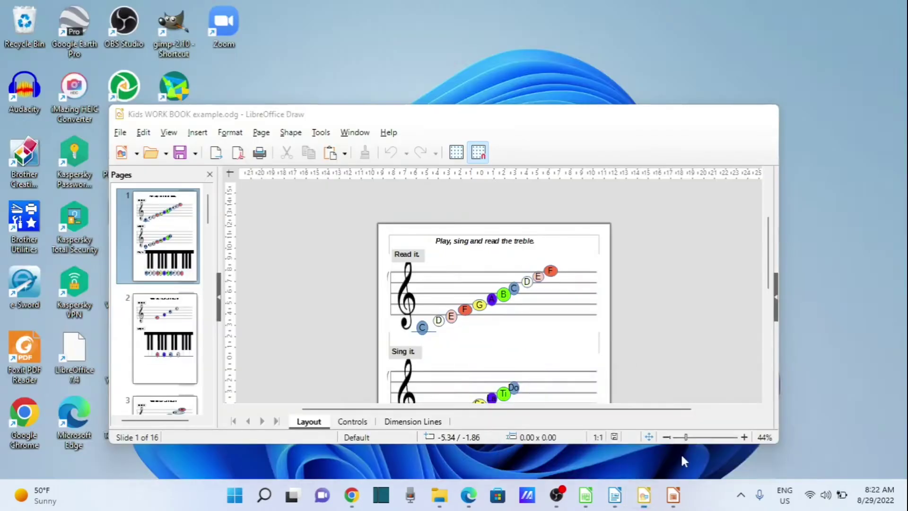
pyautogui.click(680, 452)
pyautogui.moveTo(674, 495)
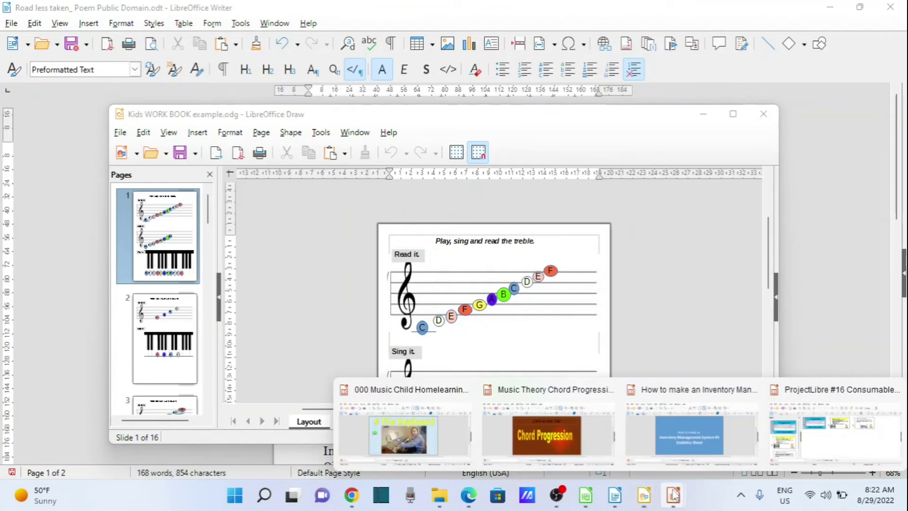